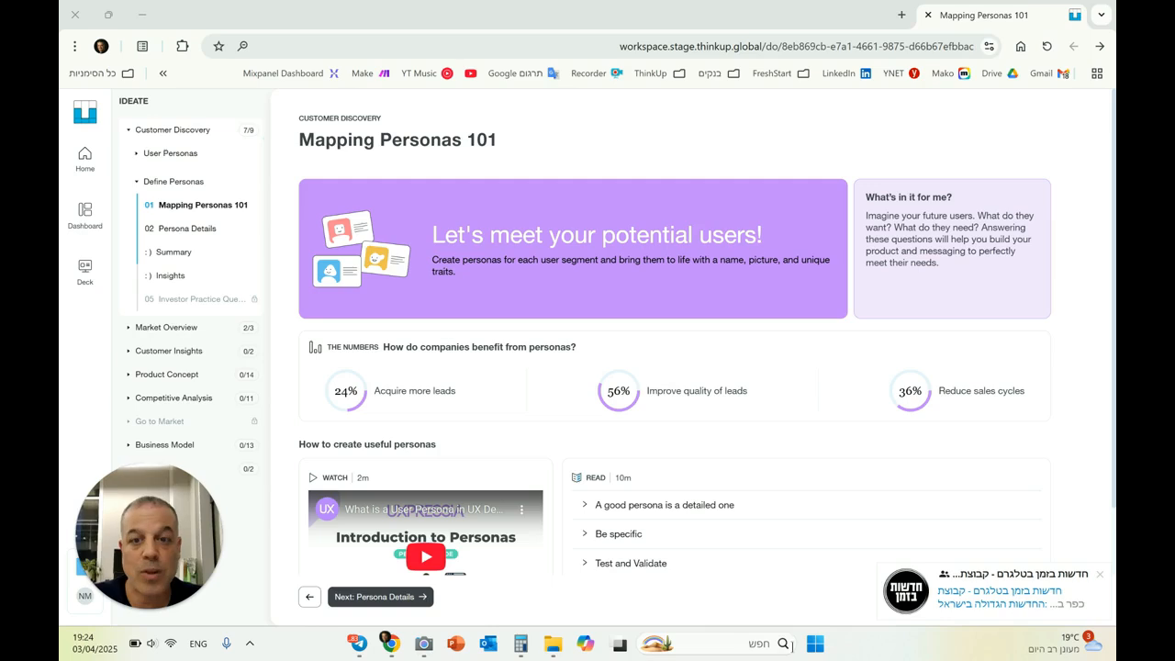
Open the Chief Admissions Officer persona from Persona Details and set its age range to 25 to 48
left_click(412, 599)
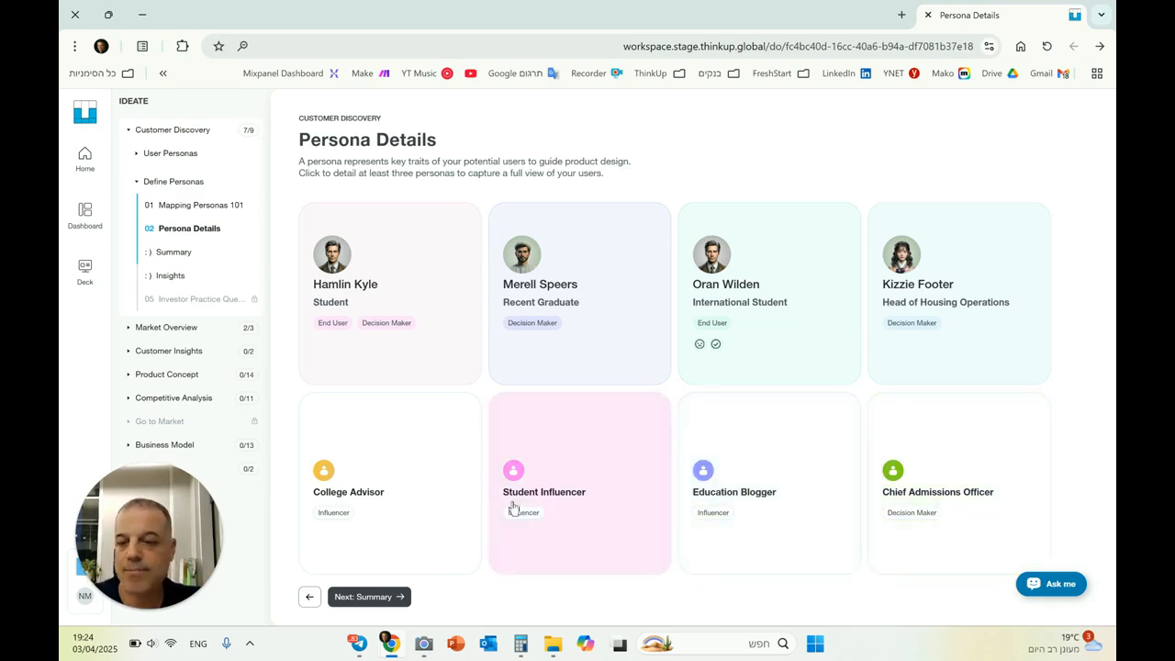
left_click(950, 450)
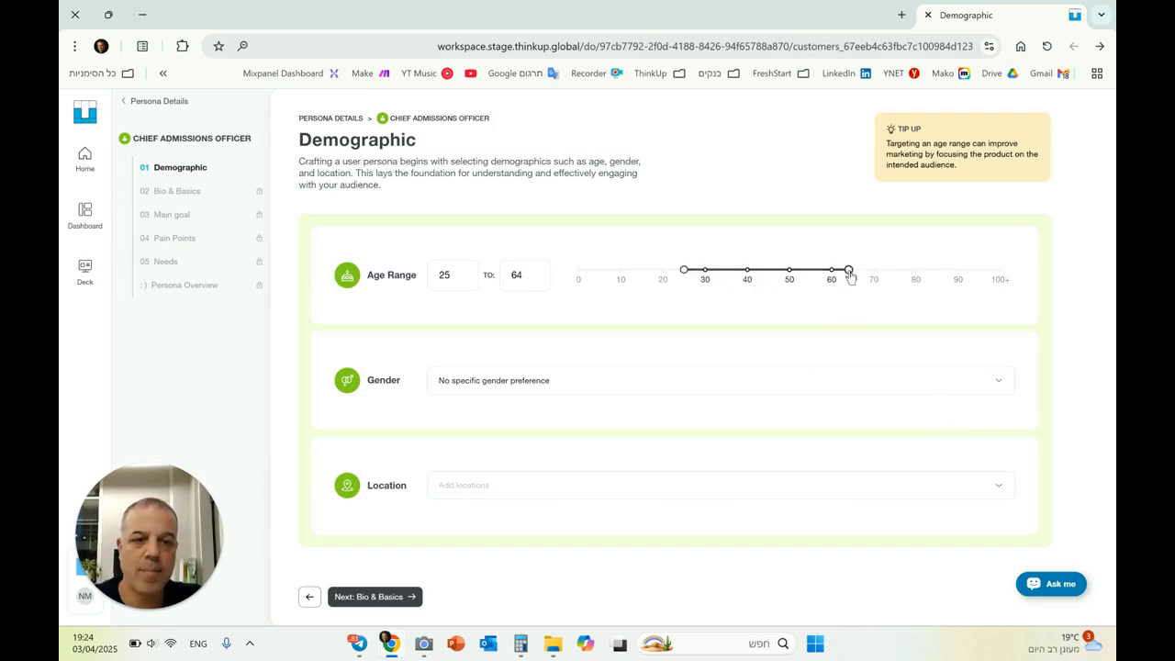
left_click_drag(849, 270, 779, 280)
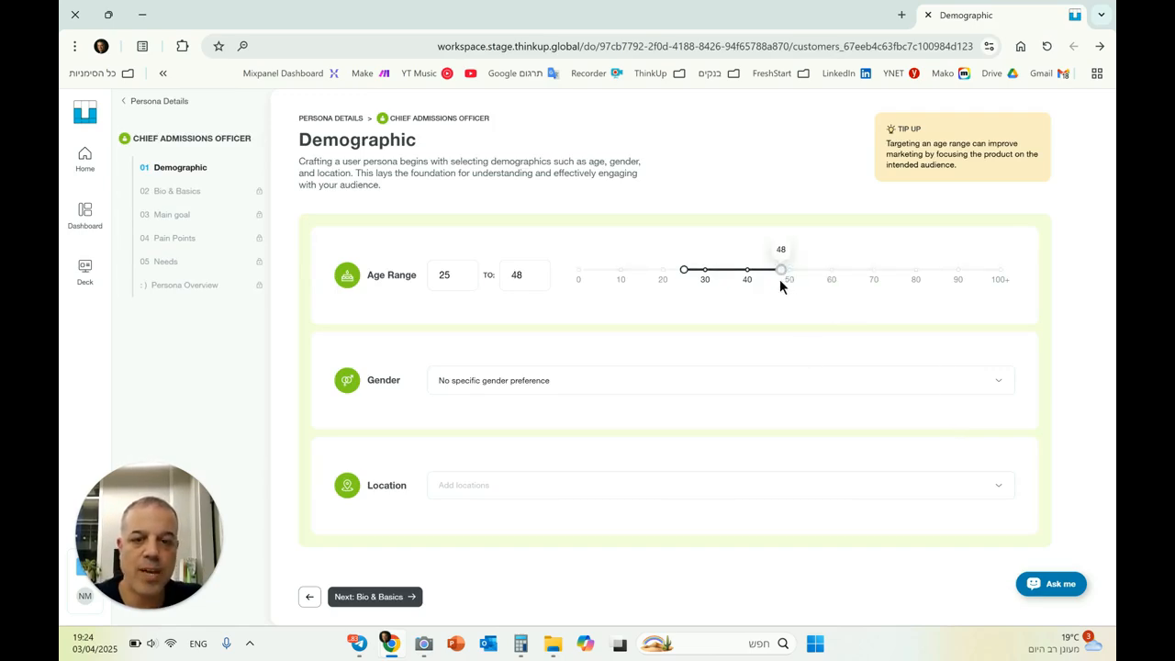
Keep No specific gender preference, add United States as the persona's location, and continue to Bio & Basics
left_click(464, 386)
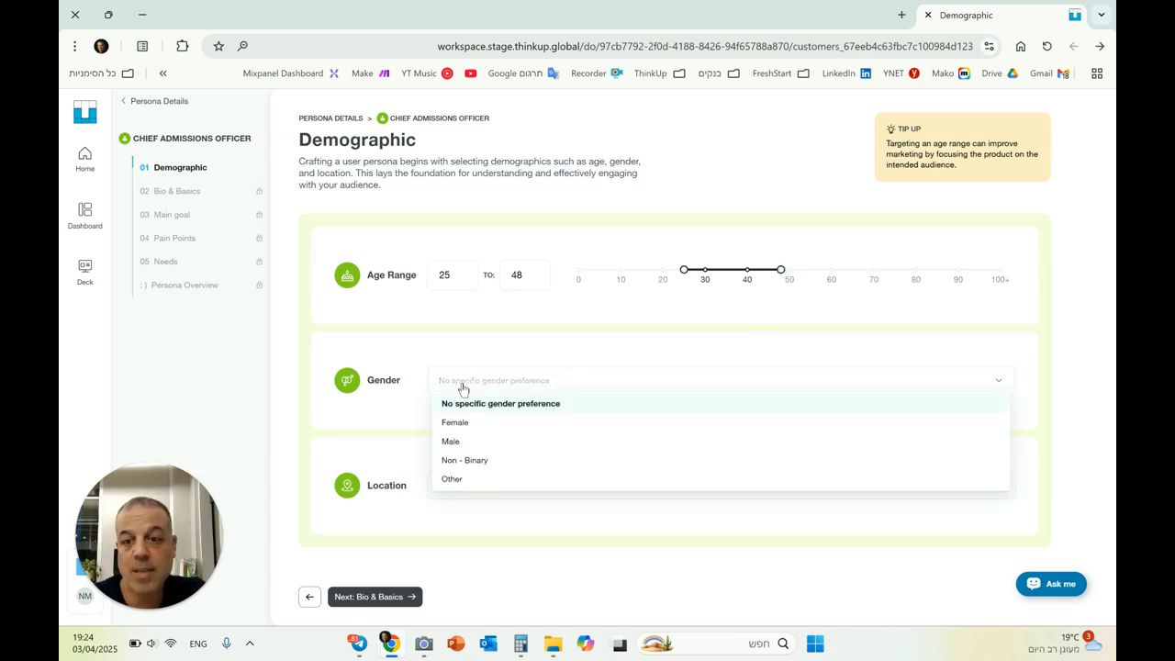
left_click(465, 403)
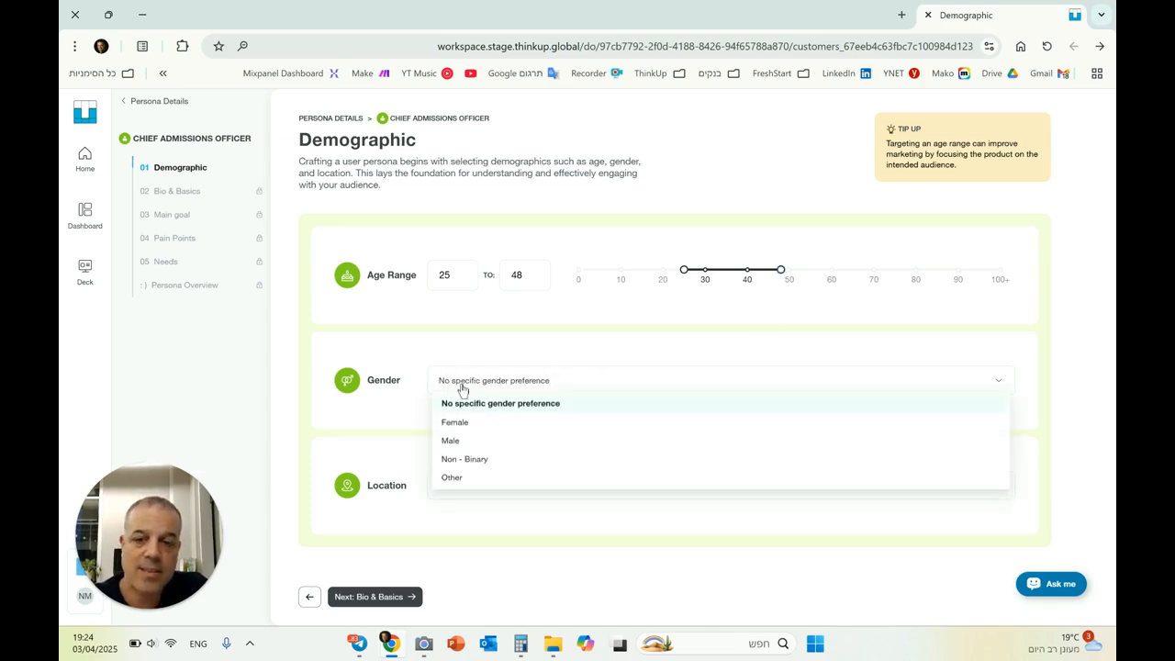
left_click(481, 478)
type("Unite")
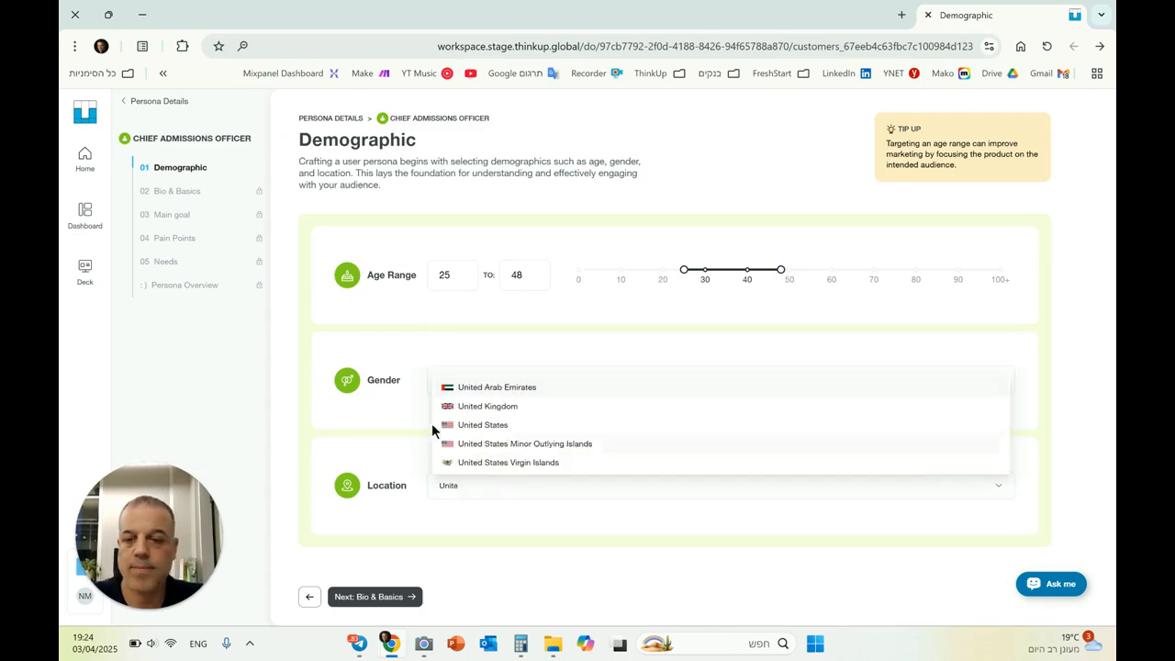
left_click(432, 425)
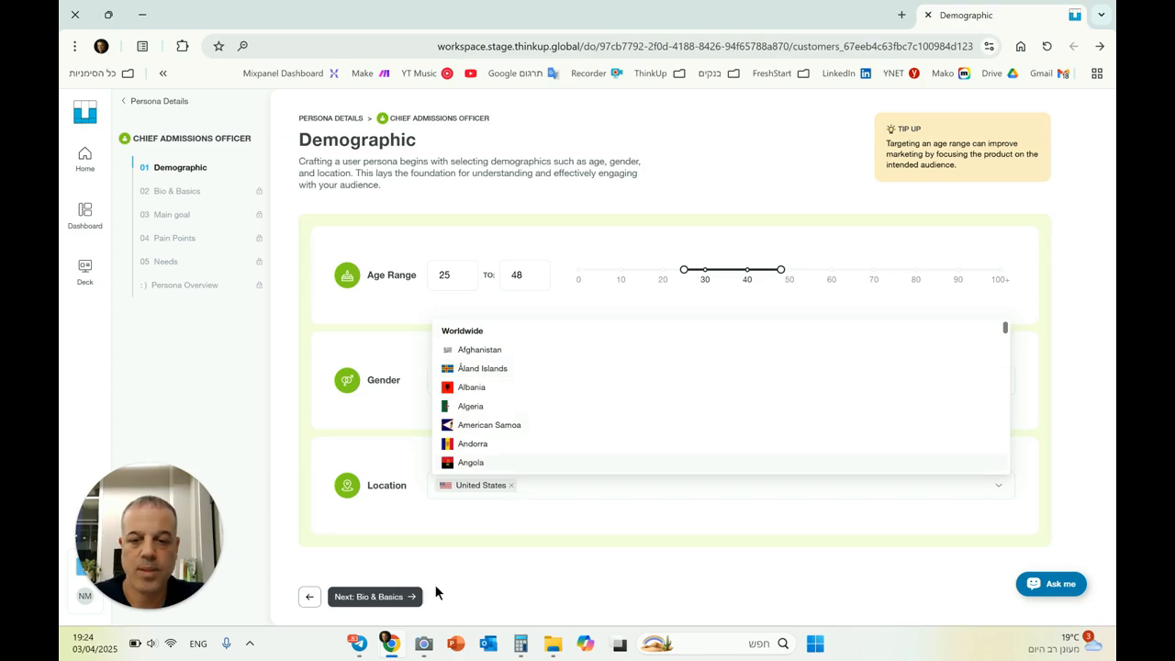
left_click(407, 596)
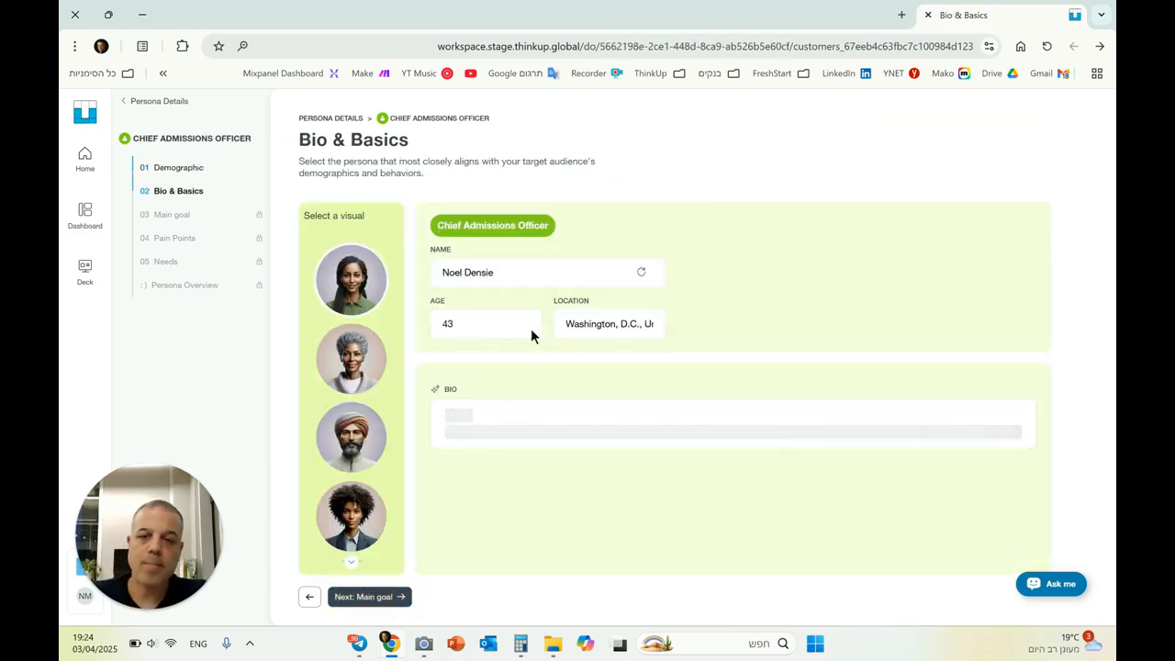
Choose the portrait of the smiling dark-haired man in a brown jacket as the persona's visual and continue to Main goal
left_click(444, 328)
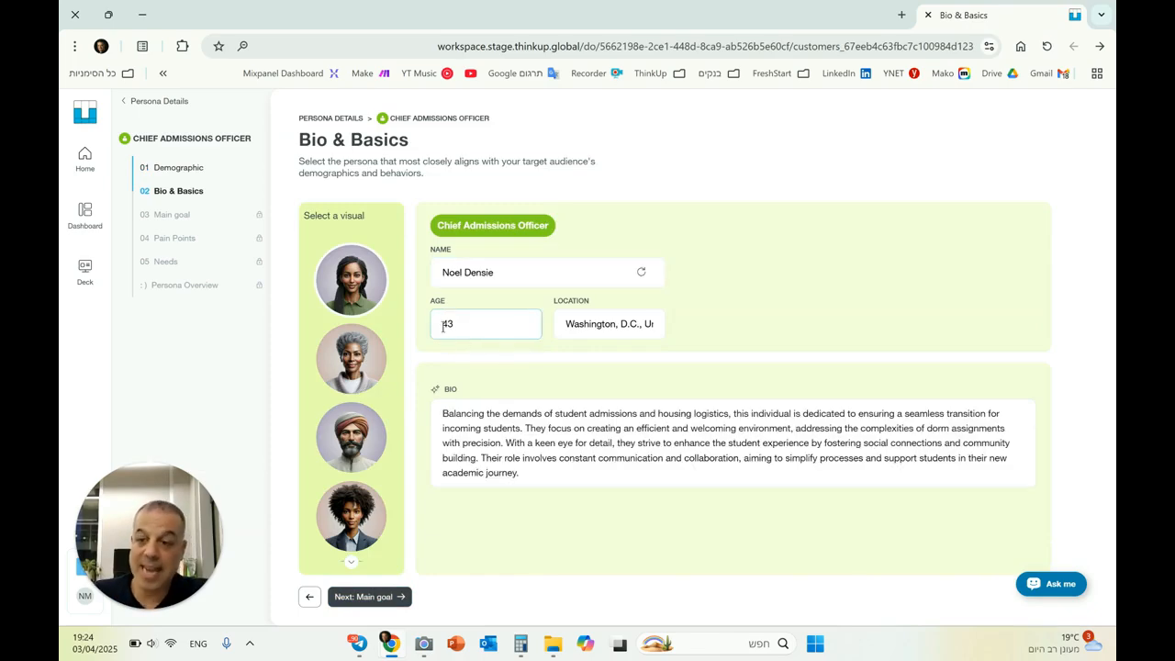
left_click(596, 331)
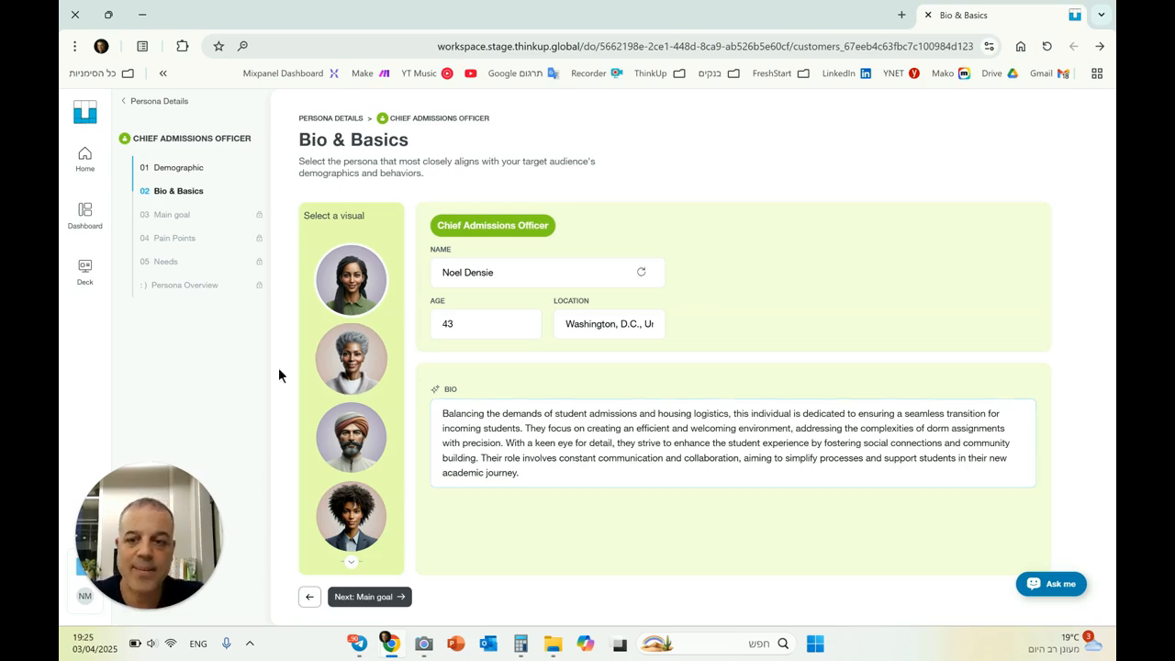
scroll(349, 437, "down", 3)
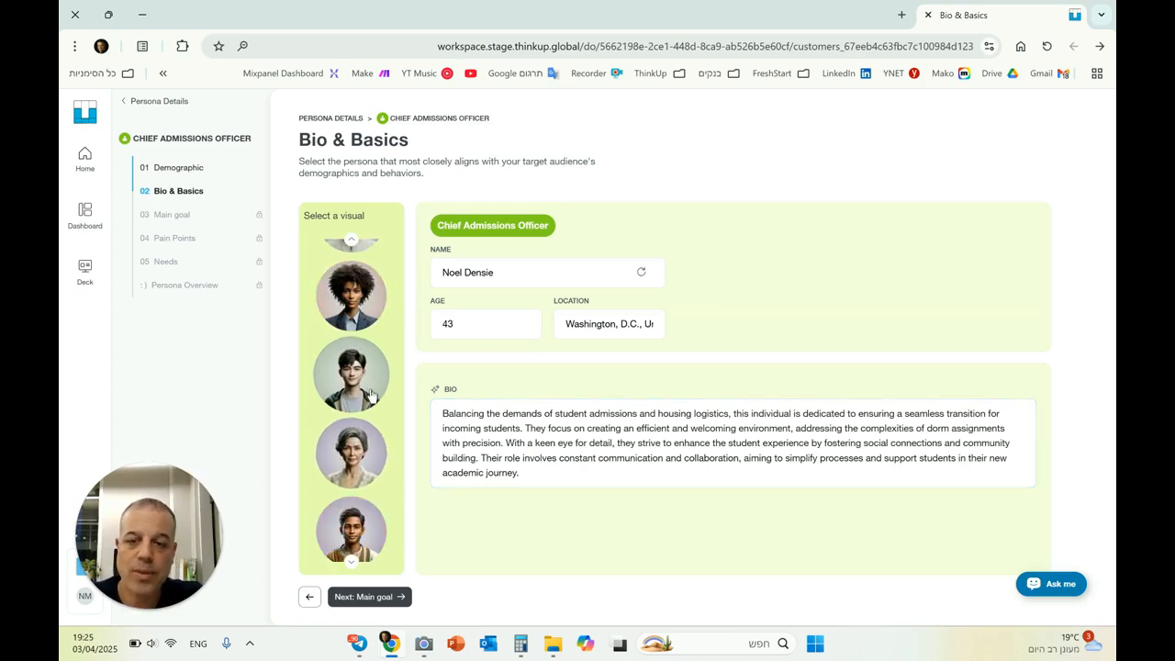
scroll(367, 399, "down", 3)
scroll(370, 404, "down", 2)
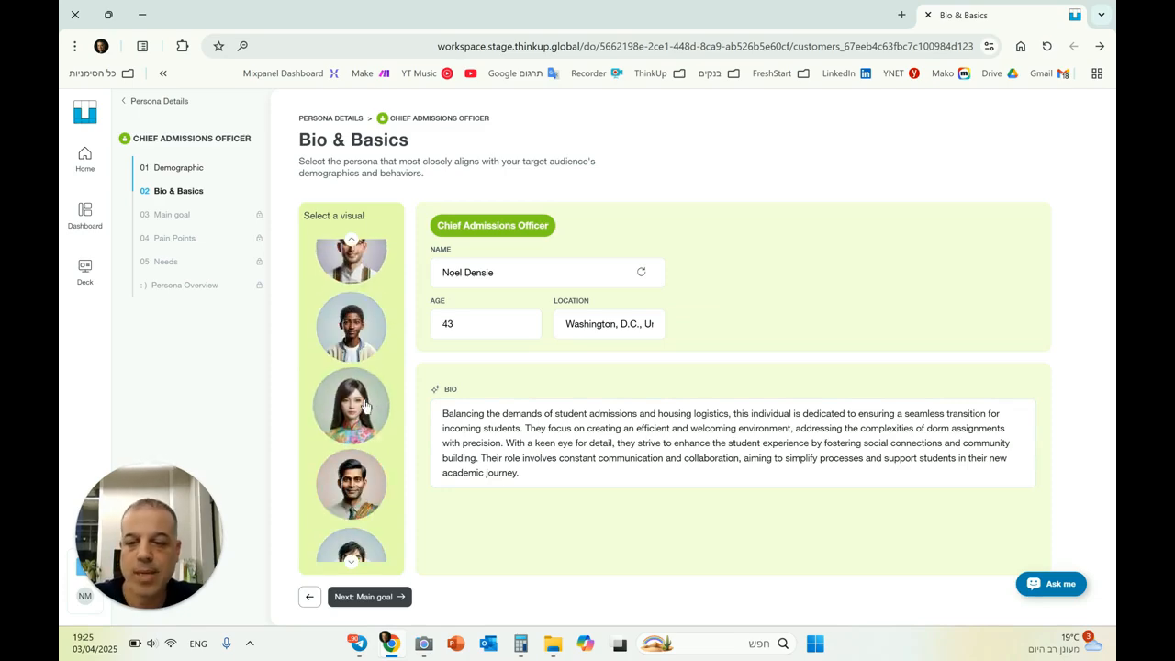
scroll(386, 478, "down", 2)
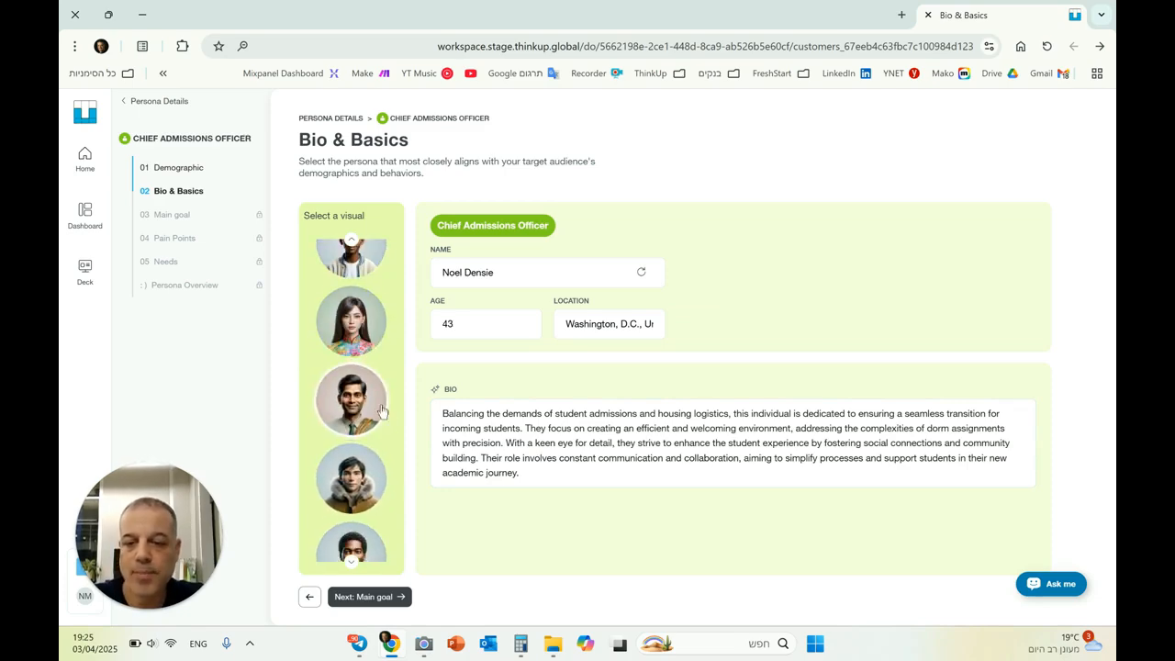
left_click(351, 400)
left_click(384, 600)
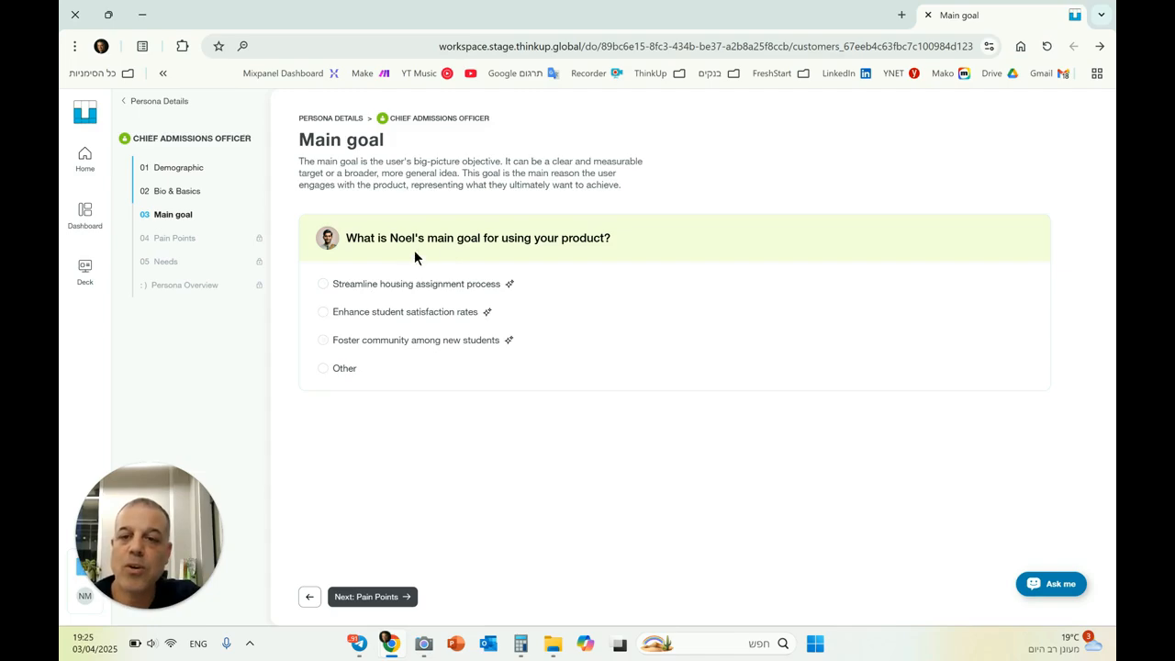
Select Enhance student satisfaction rates as the persona's main goal and continue to Pain Points
left_click_drag(391, 119, 491, 123)
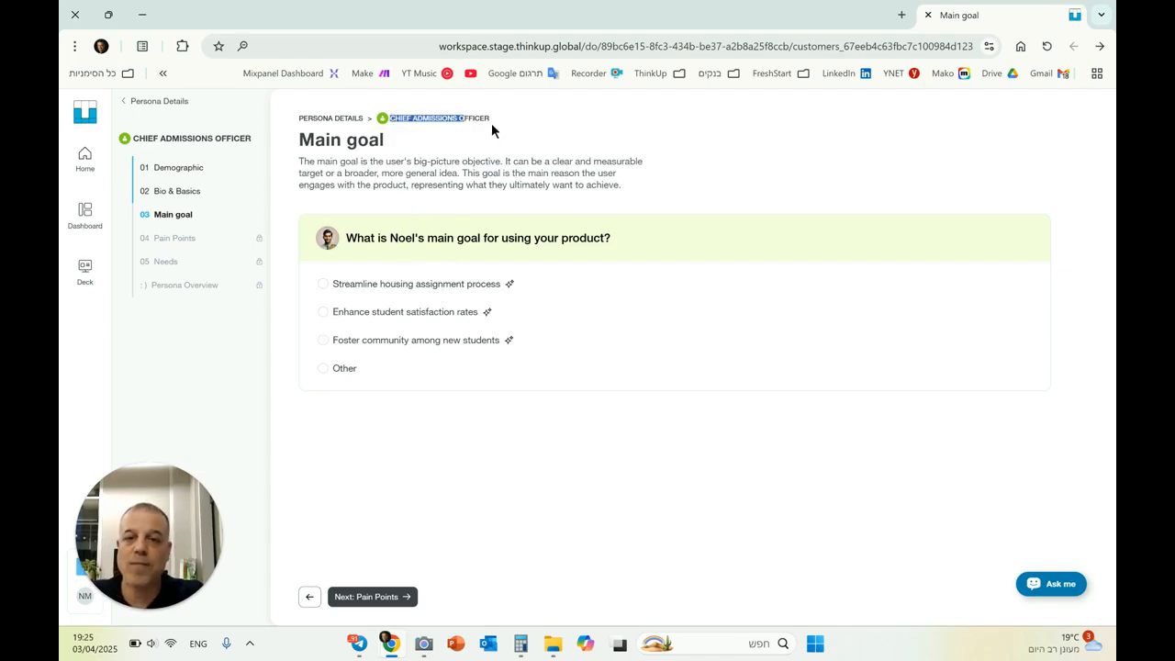
left_click(578, 409)
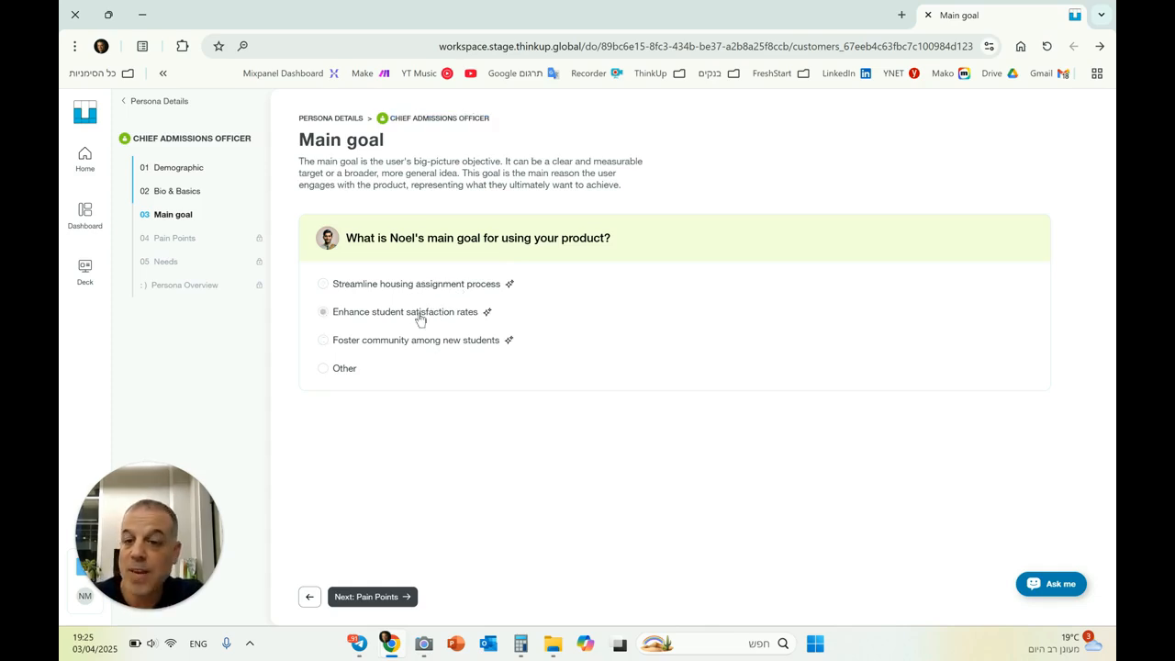
left_click(420, 319)
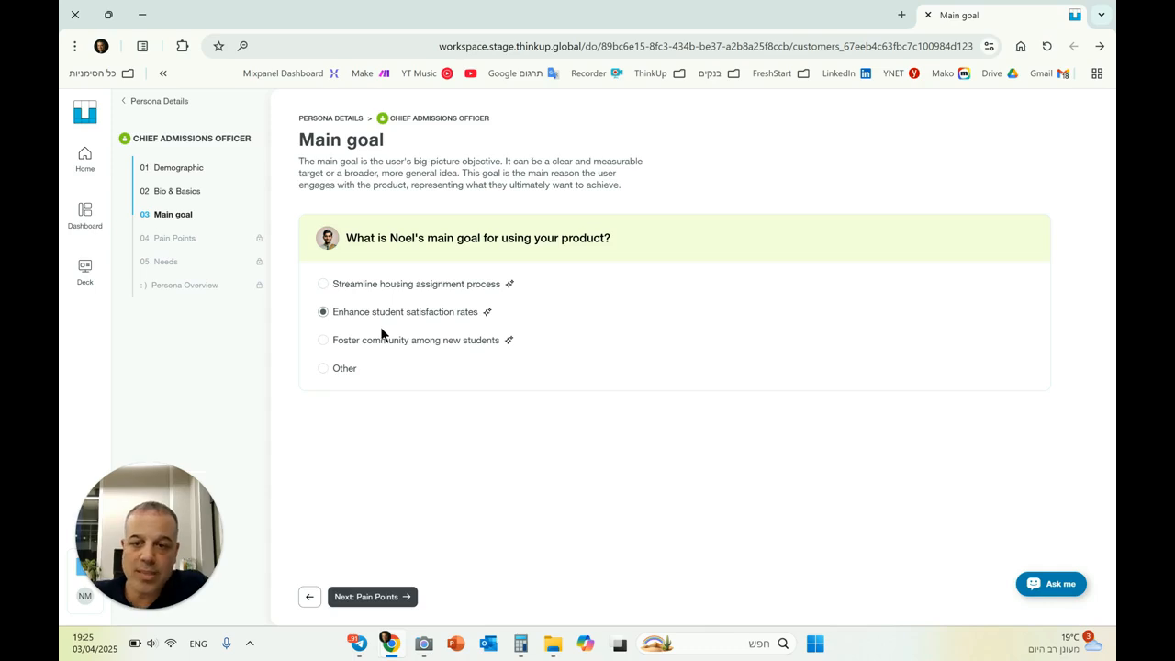
left_click(336, 371)
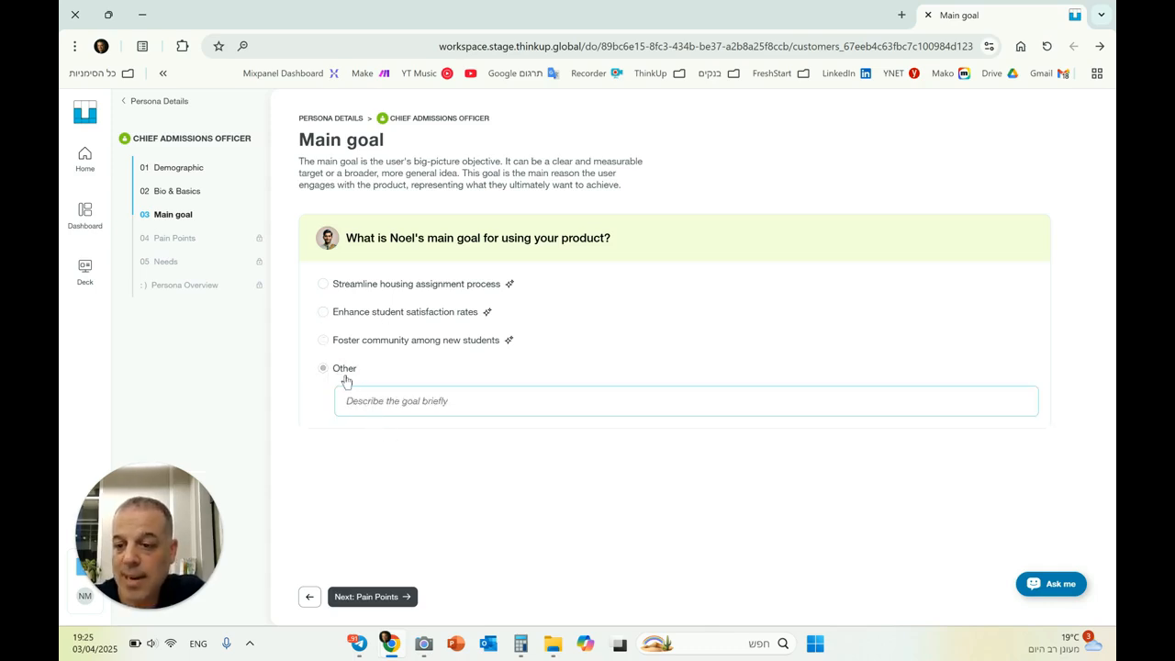
left_click(411, 315)
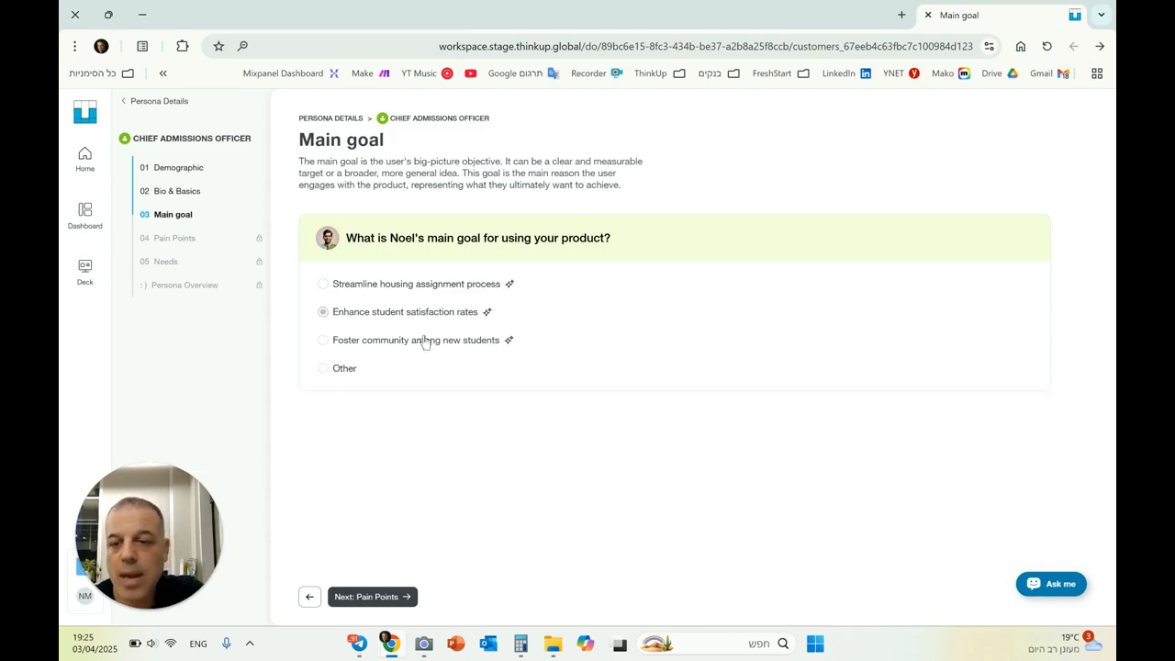
left_click(372, 597)
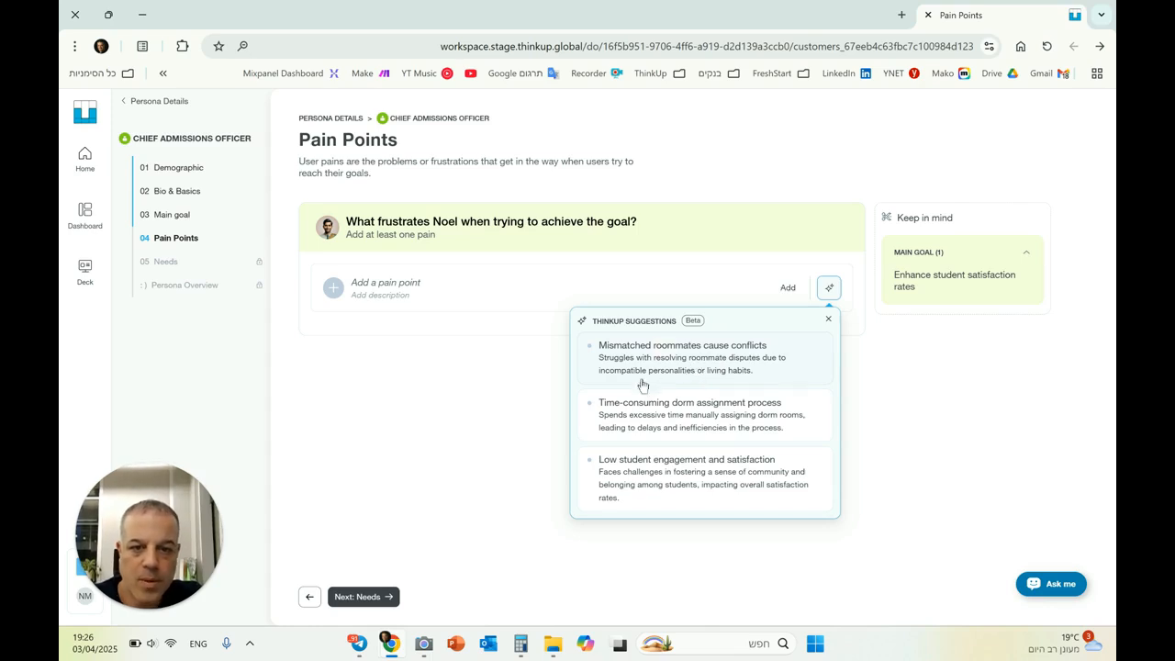
Add the suggested pain points Mismatched roommates cause conflicts and Low student engagement and satisfaction, then continue to Needs
left_click(674, 349)
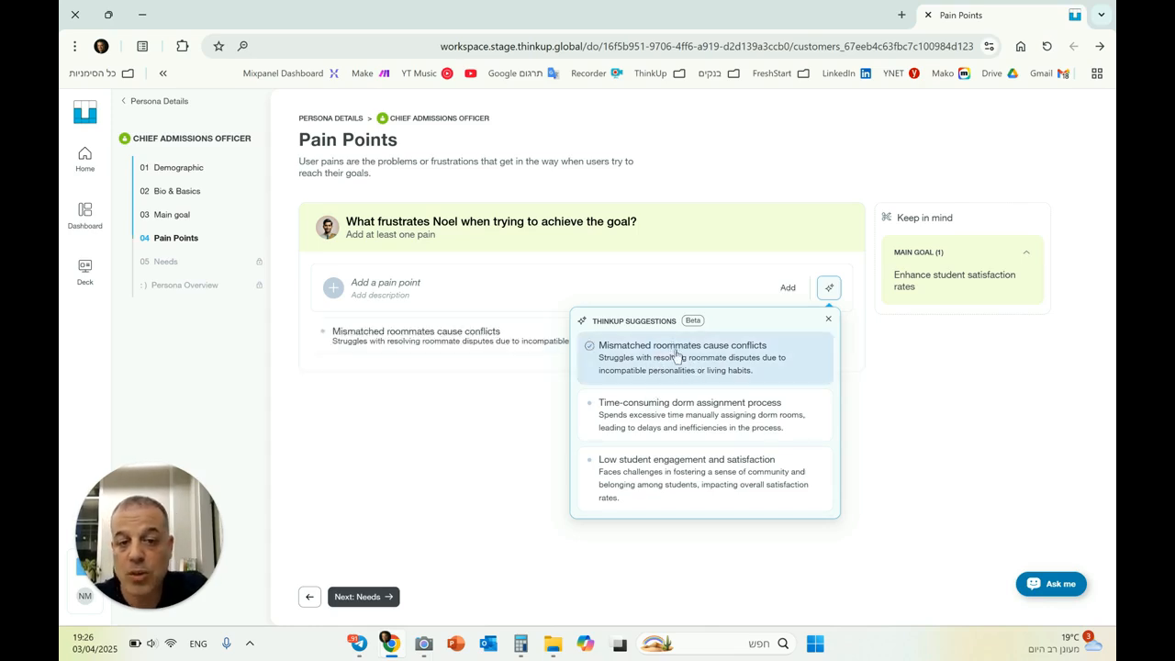
left_click(709, 473)
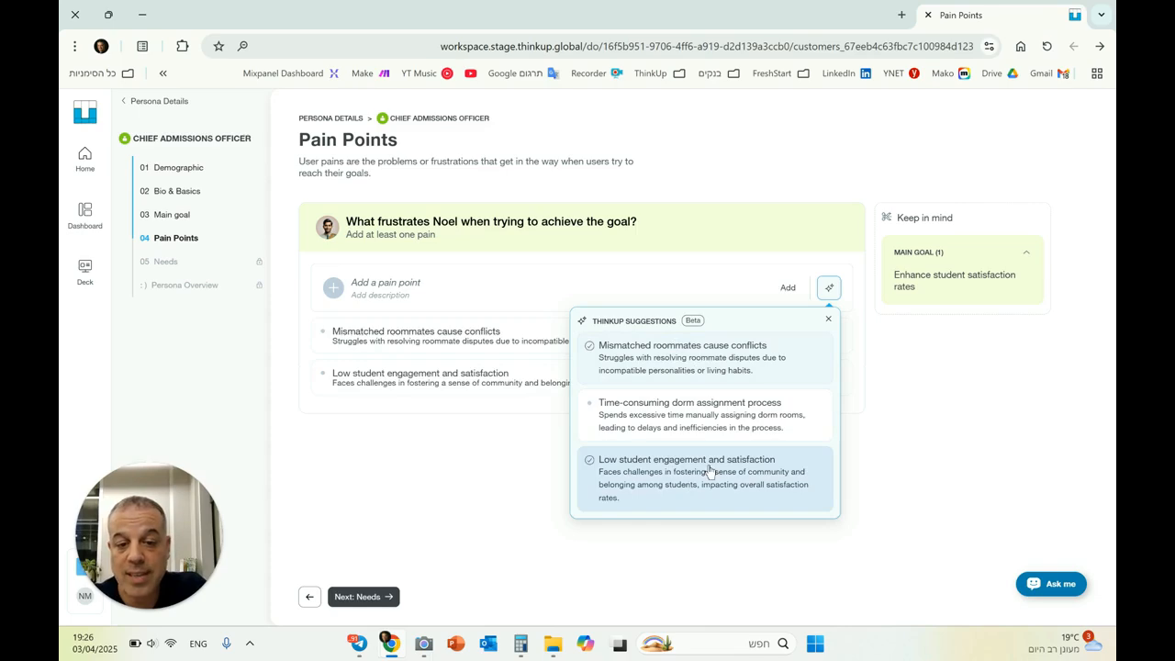
left_click(828, 318)
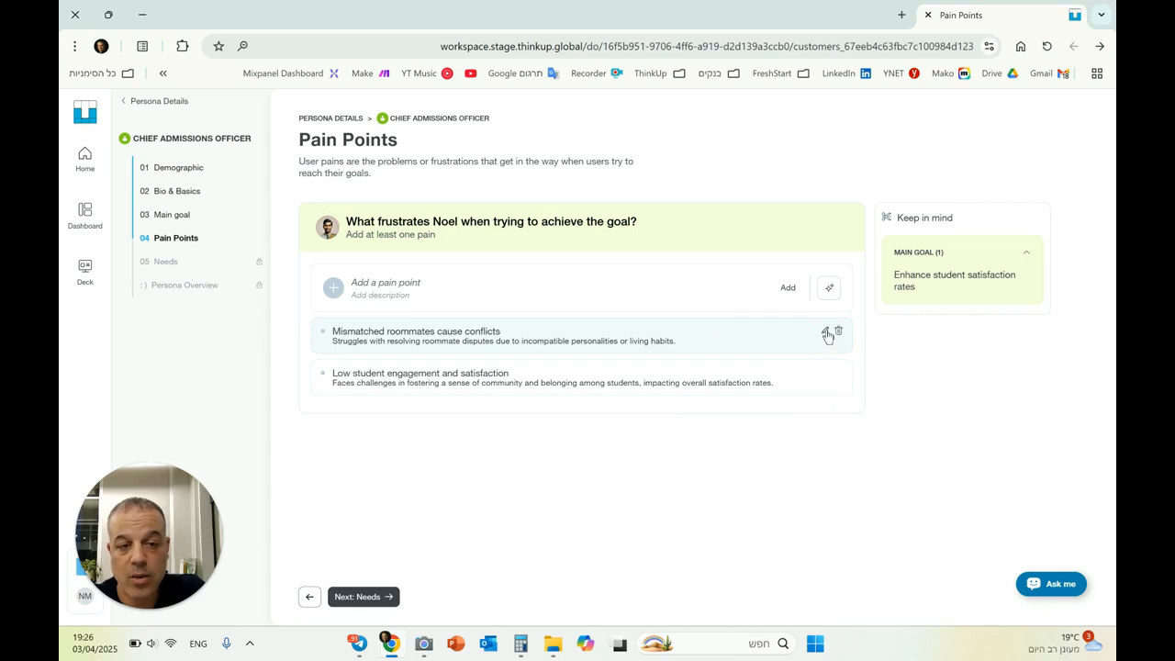
left_click(825, 332)
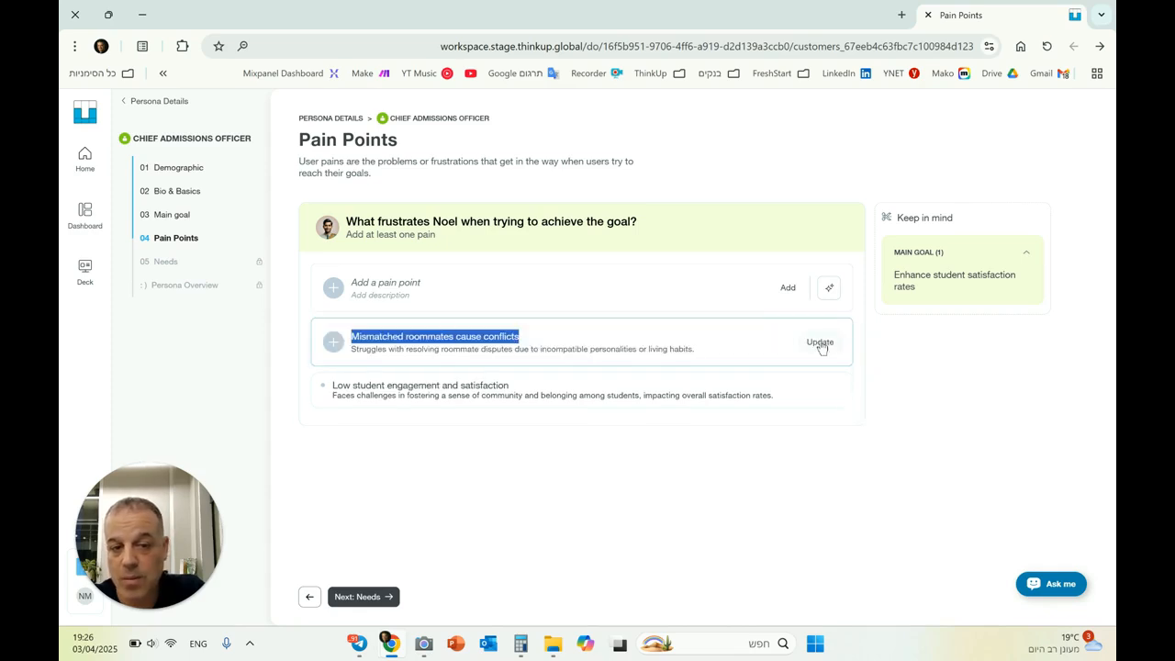
left_click(820, 343)
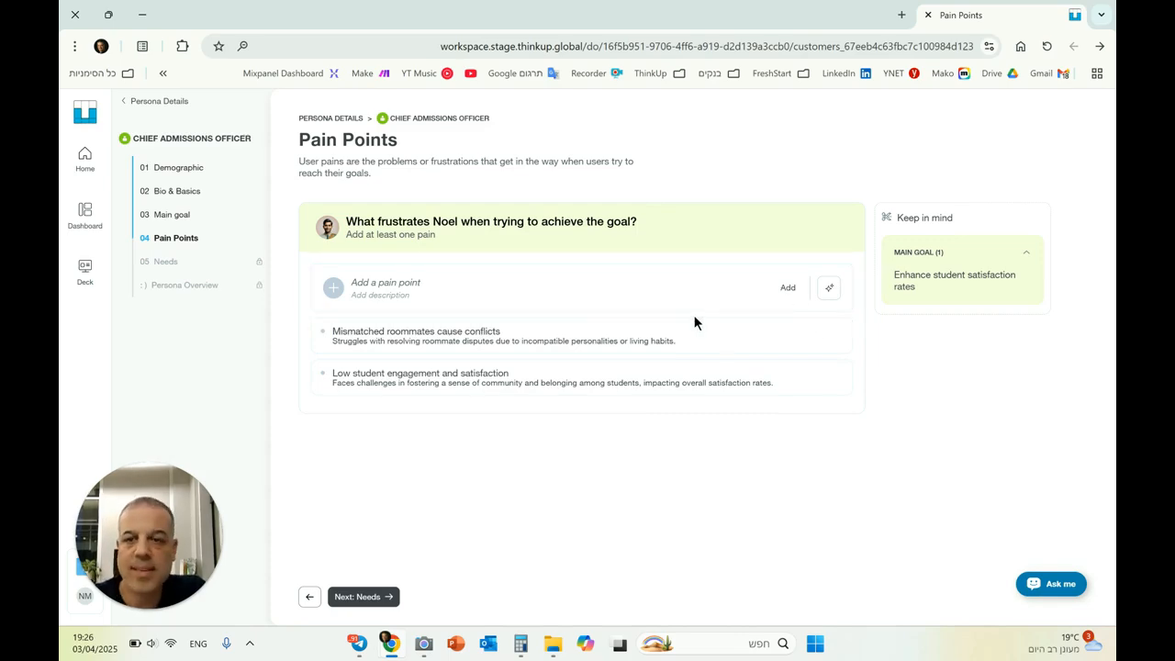
left_click(363, 597)
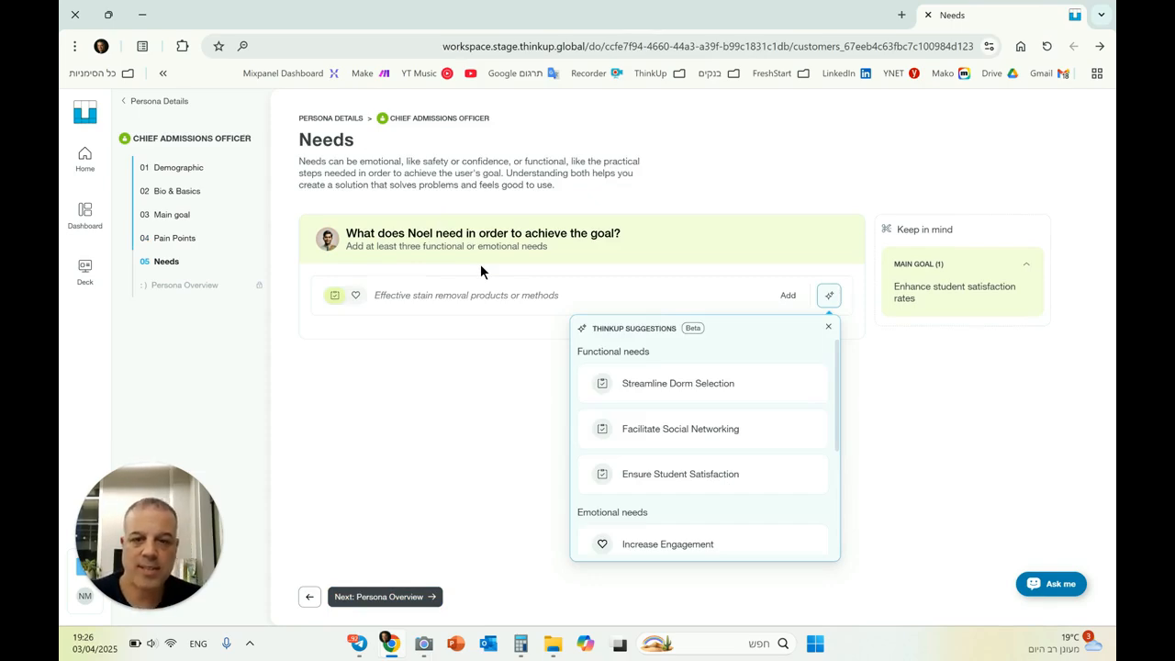
Add the suggested needs Facilitate Social Networking, Streamline Dorm Selection, Foster Community and Increase Engagement, and continue to Persona Overview
left_click(698, 432)
left_click(698, 381)
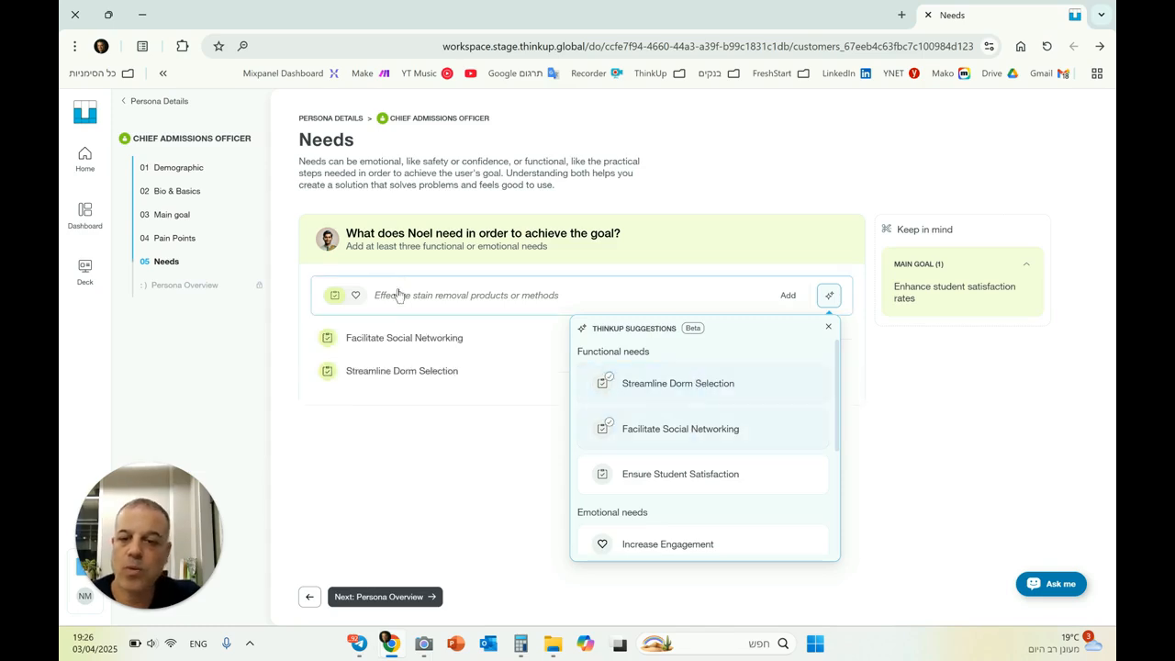
scroll(630, 390, "down", 3)
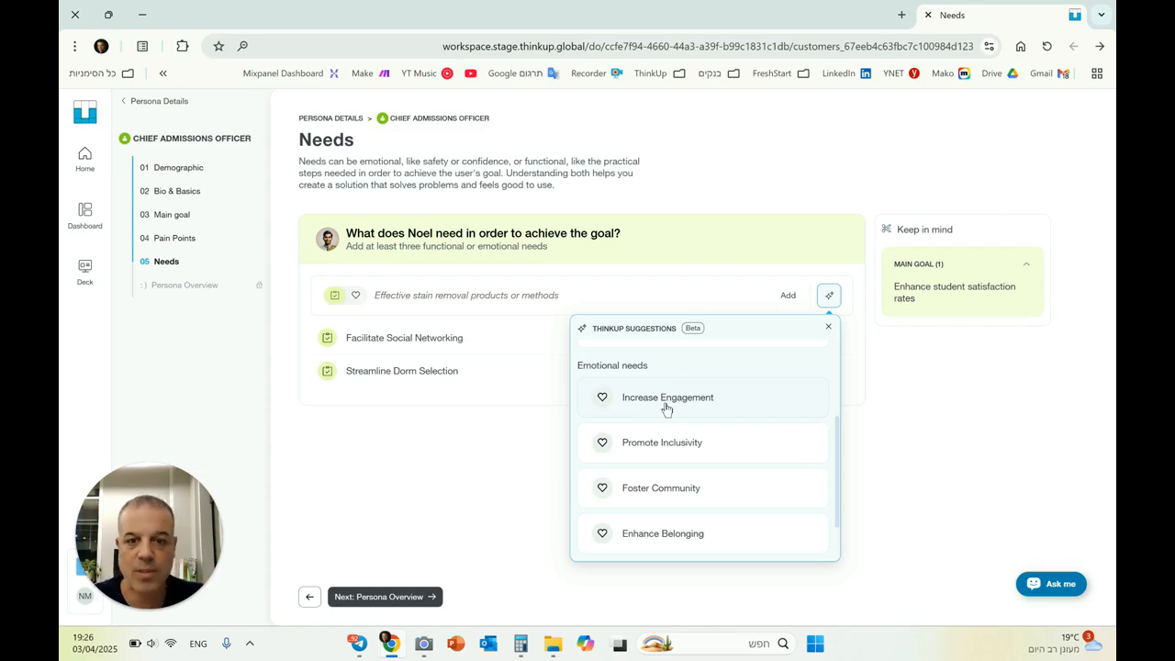
left_click(707, 491)
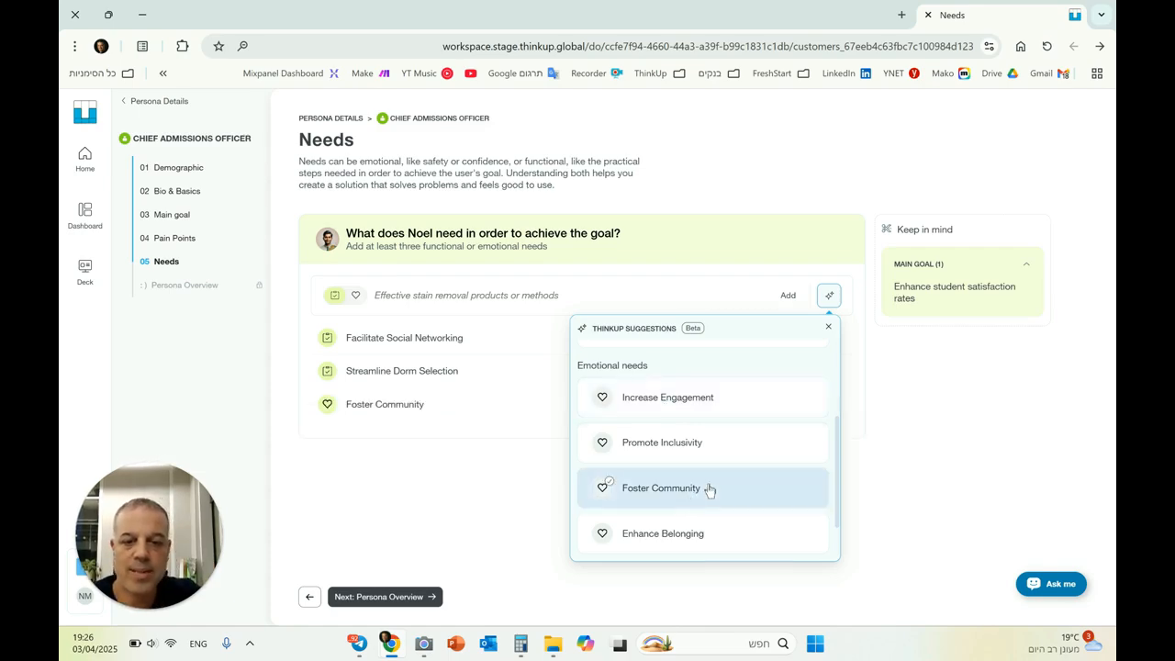
left_click(706, 408)
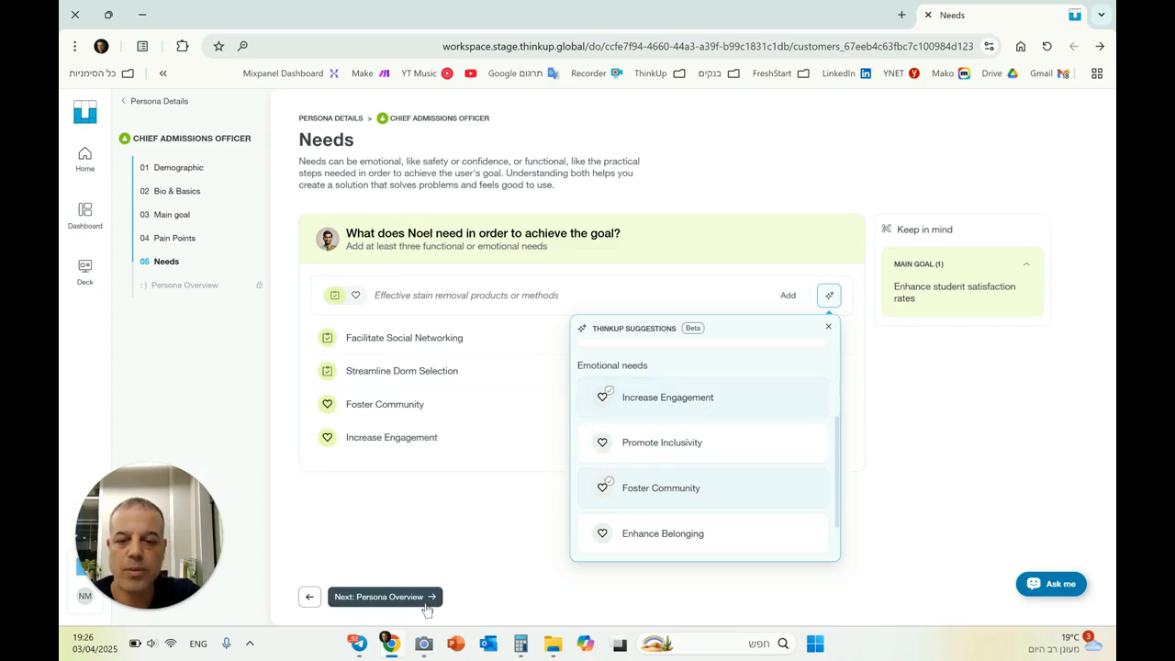
left_click(408, 597)
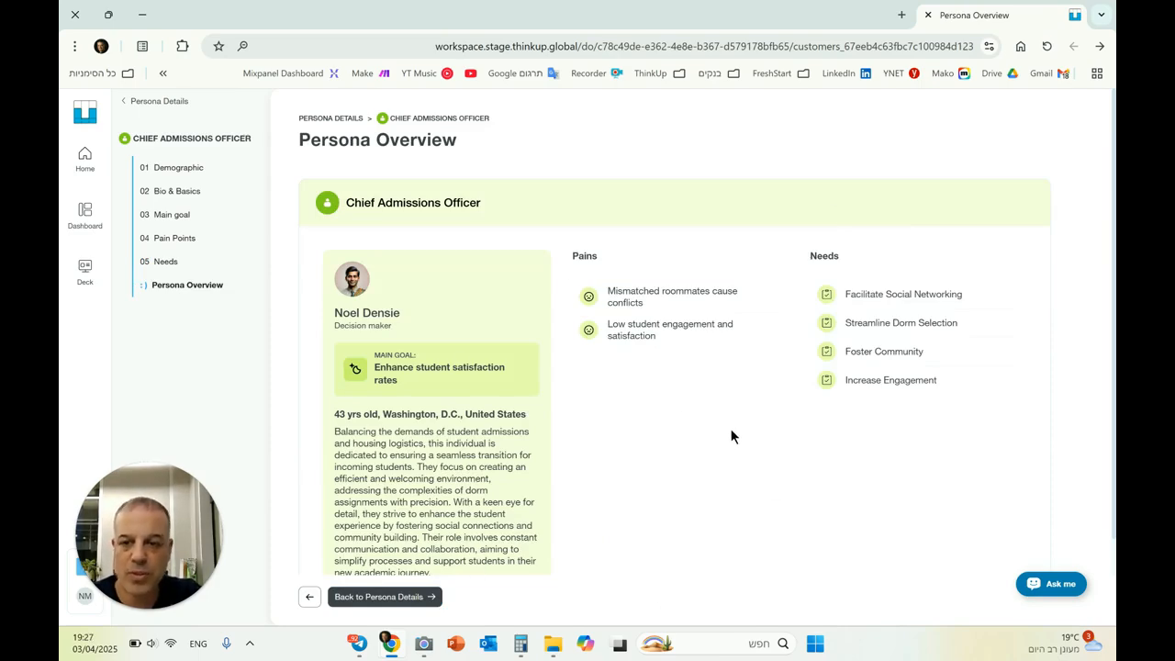
Review the persona's role, age and location in the overview, and open the Summary of the defined personas from Persona Details
triple_click(376, 331)
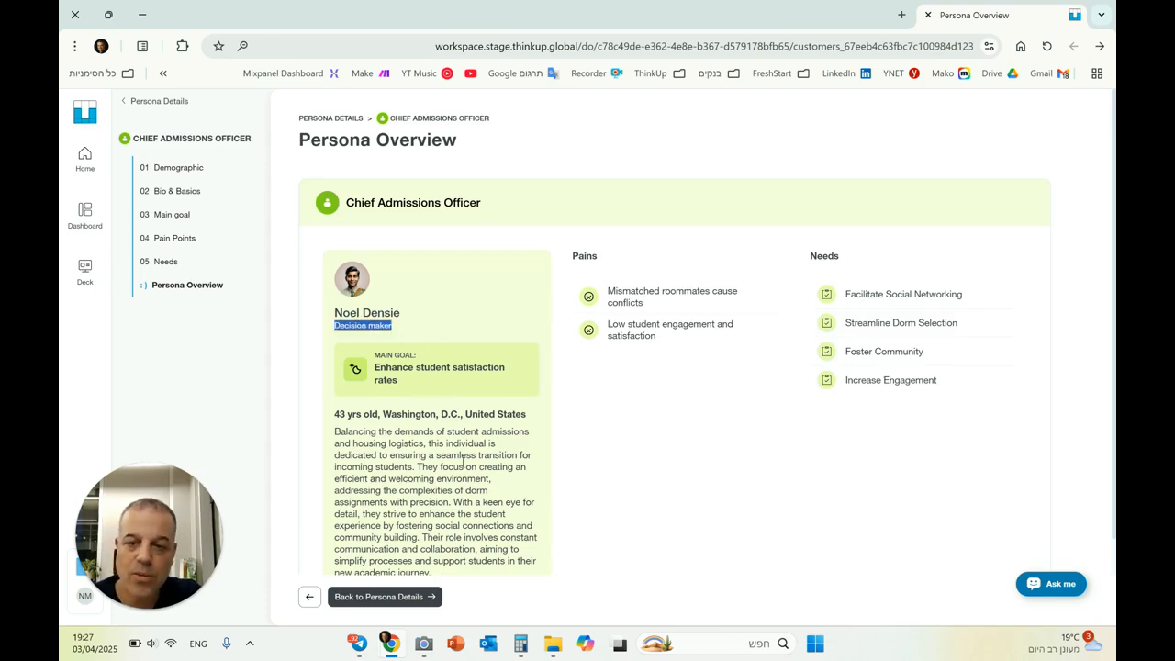
left_click_drag(335, 414, 525, 415)
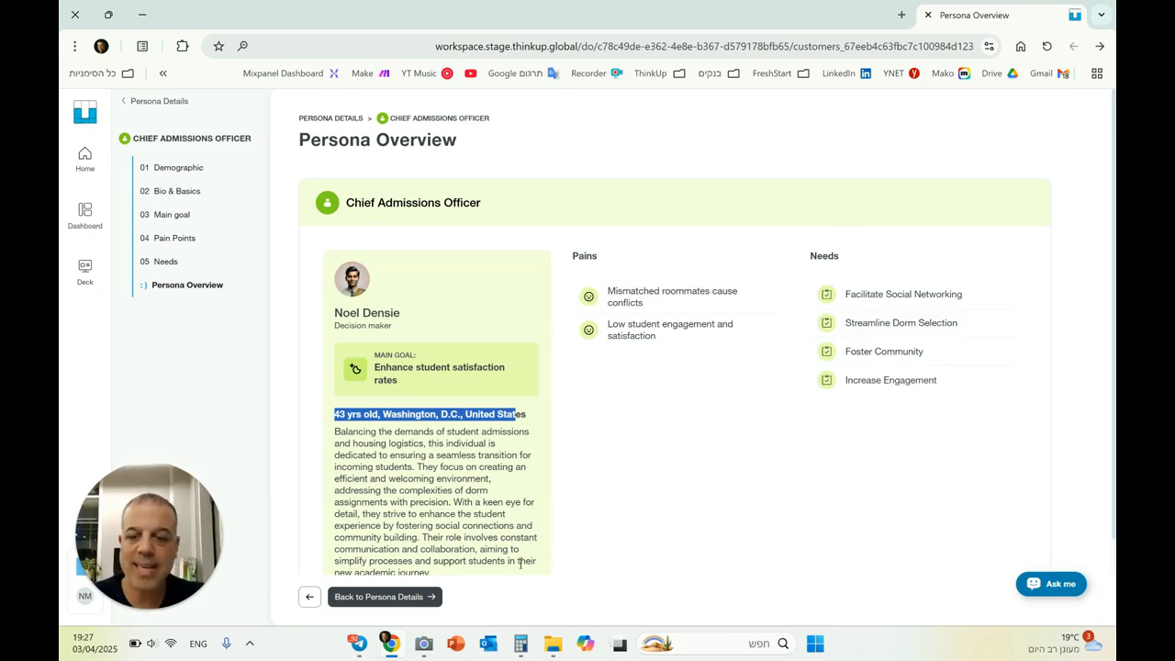
left_click(413, 597)
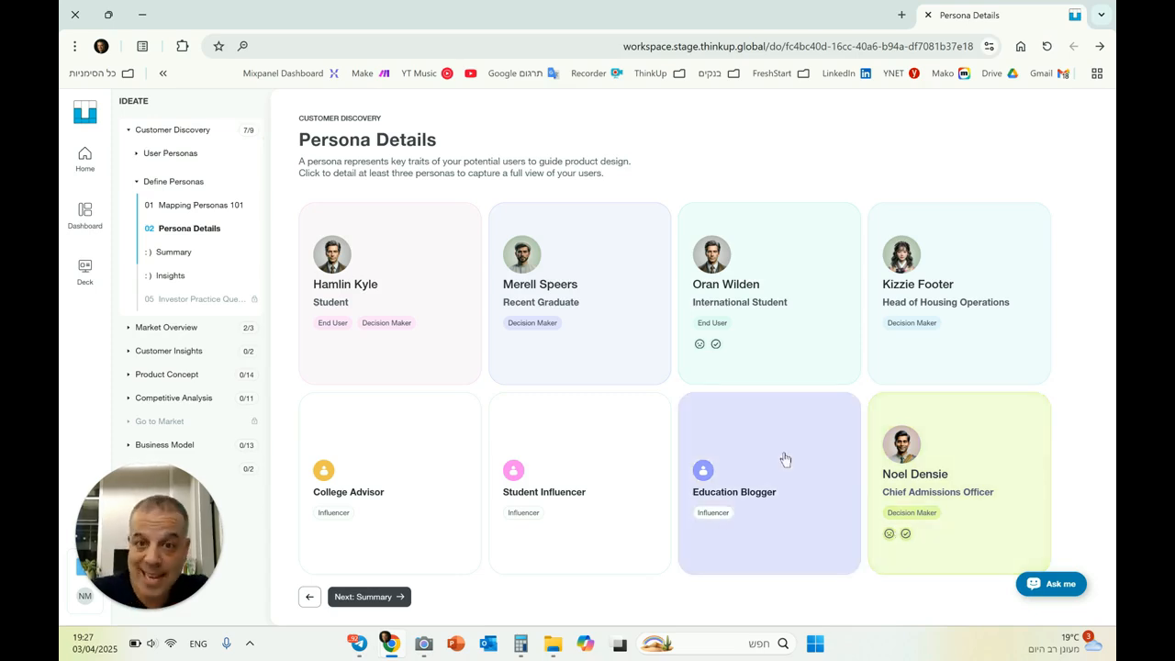
left_click(397, 597)
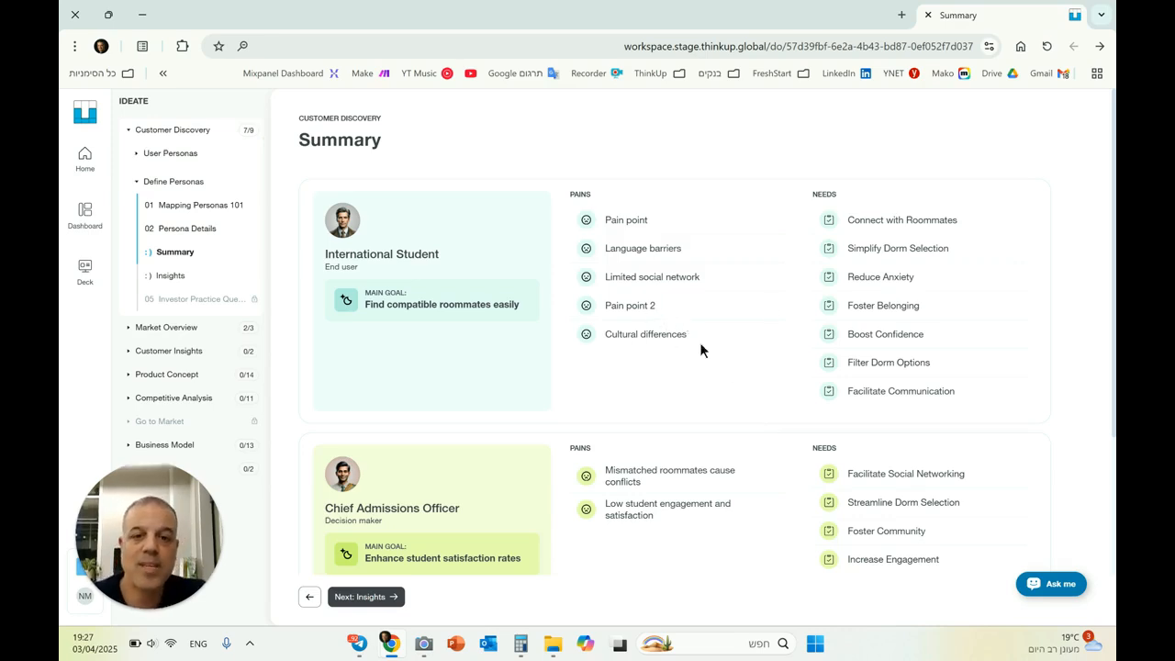
Review the International Student and Chief Admissions Officer pains and needs and the additional users in the Summary, and continue to Insights
scroll(629, 298, "down", 2)
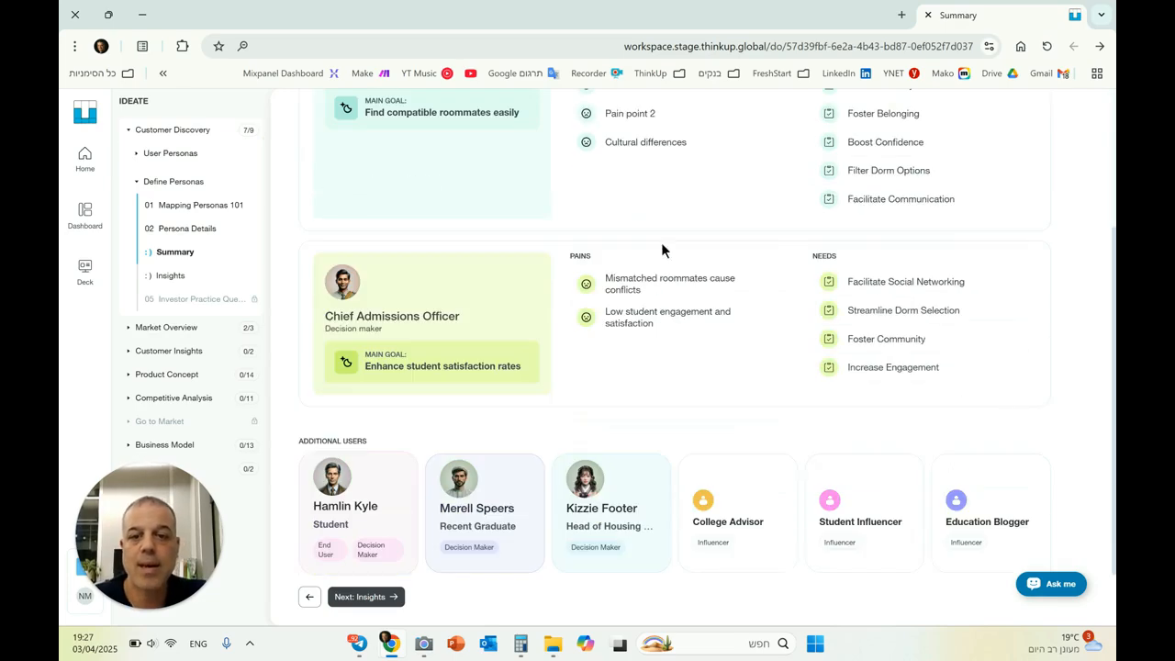
scroll(661, 244, "up", 2)
scroll(546, 369, "down", 2)
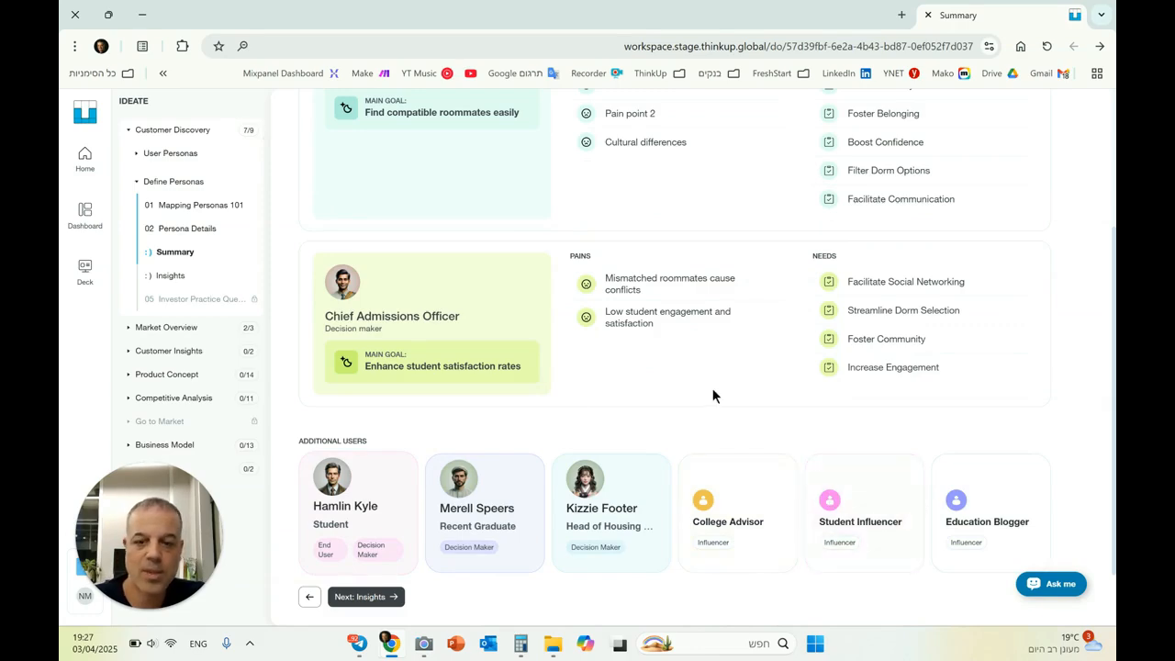
left_click(365, 597)
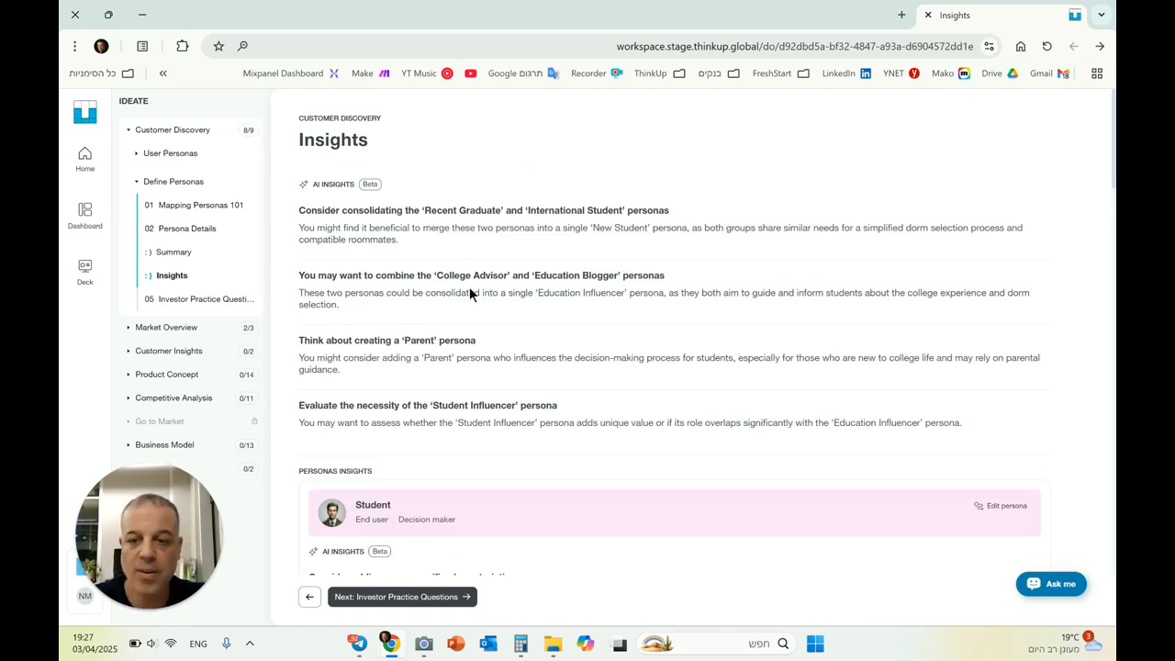
Examine the AI insights on the overall set of personas and on the Student persona
scroll(460, 302, "down", 3)
scroll(477, 332, "down", 1)
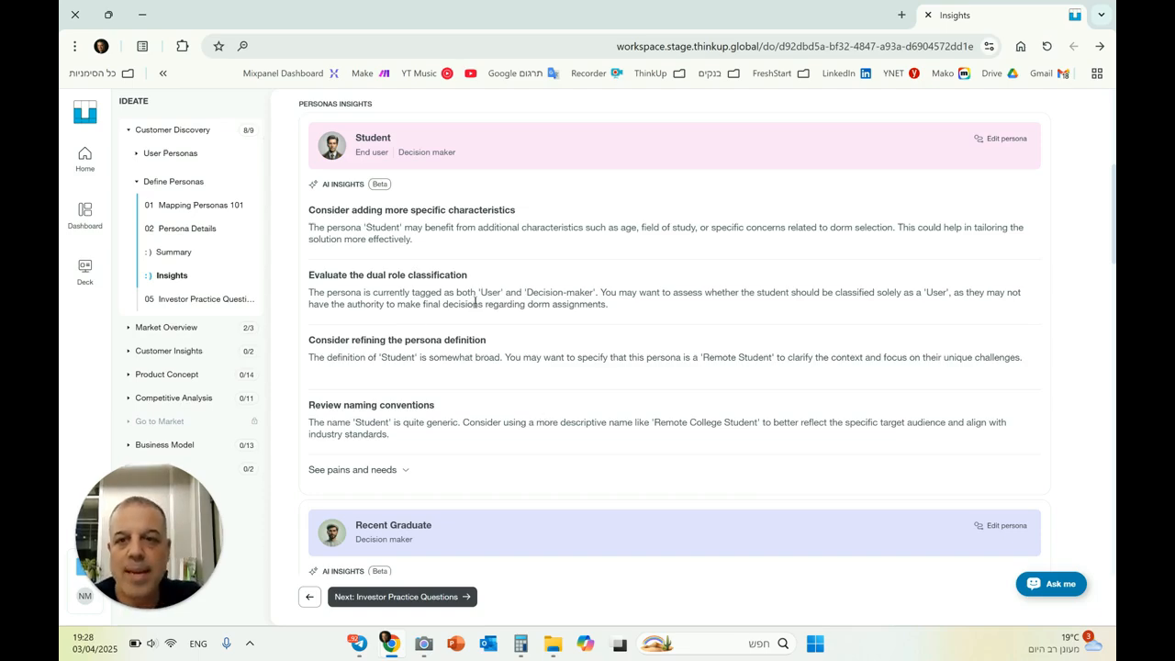
scroll(354, 285, "up", 4)
scroll(426, 248, "down", 3)
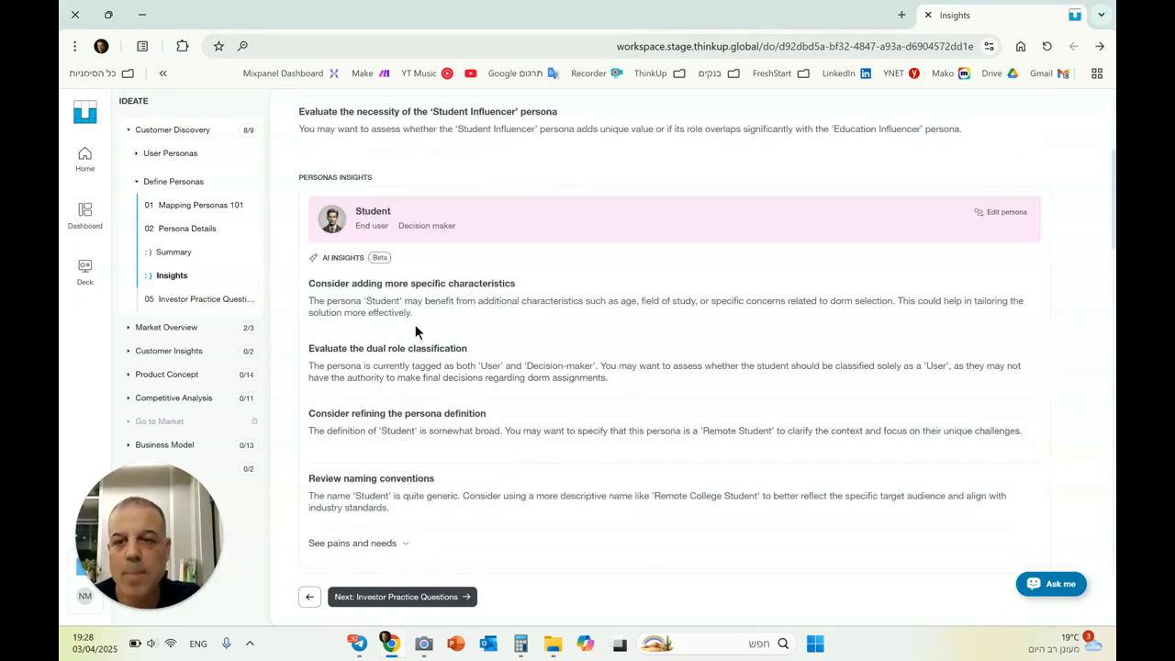
Continue to Investor Practice Questions, leave the optional answers blank and finish the Customer Discovery step
left_click(421, 599)
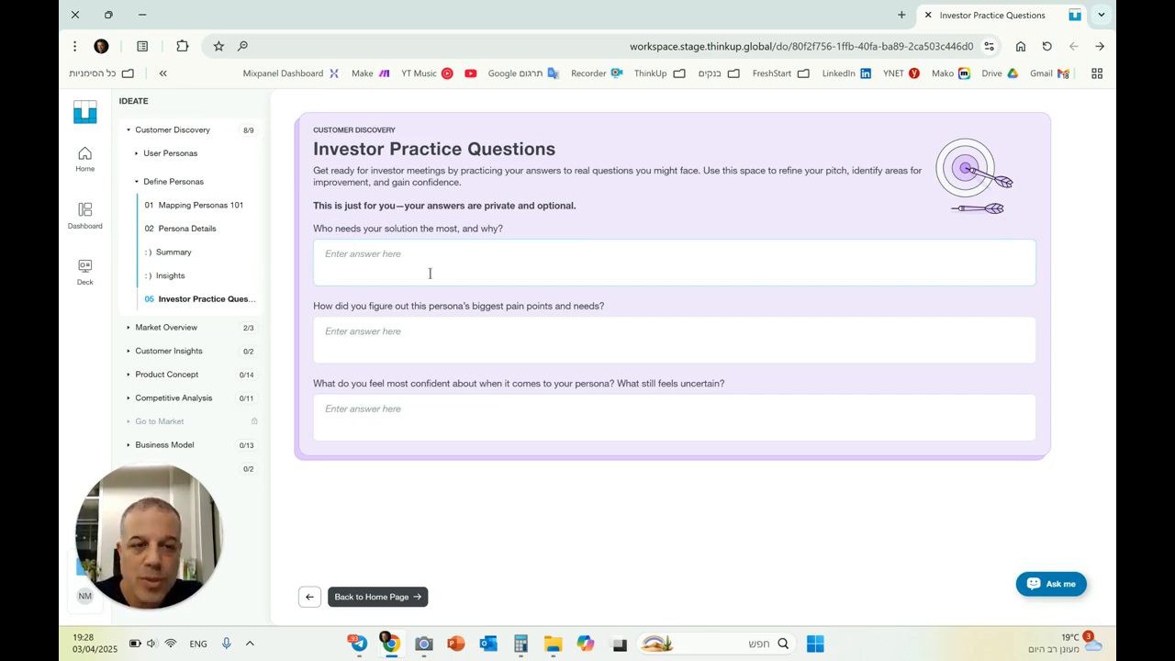
left_click(394, 599)
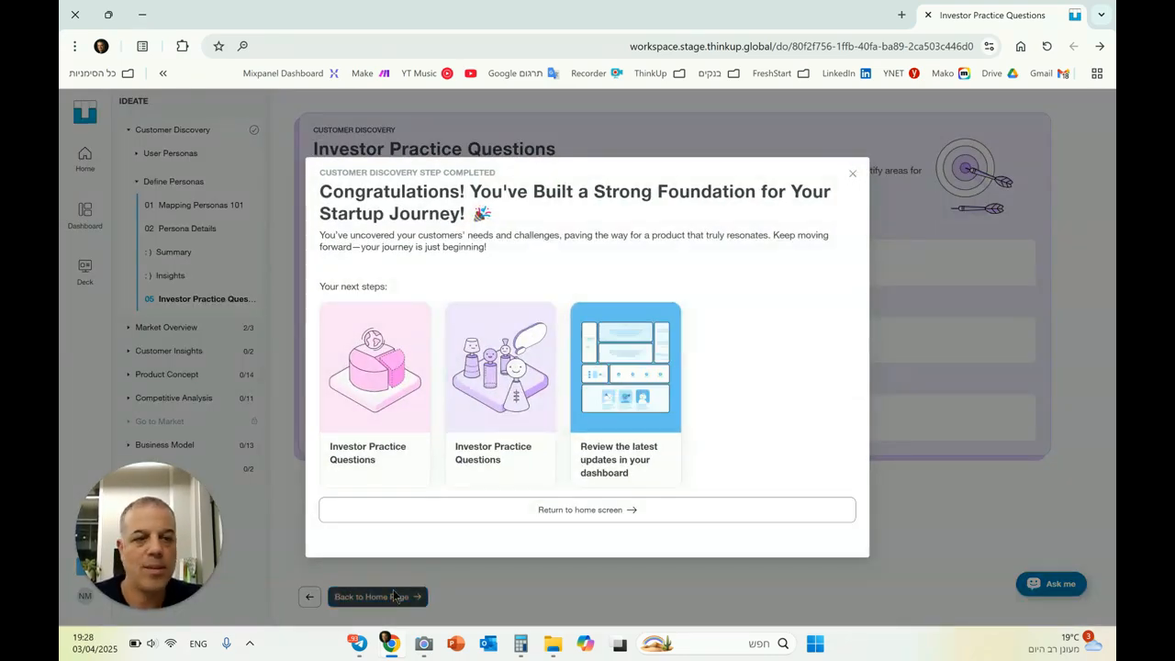